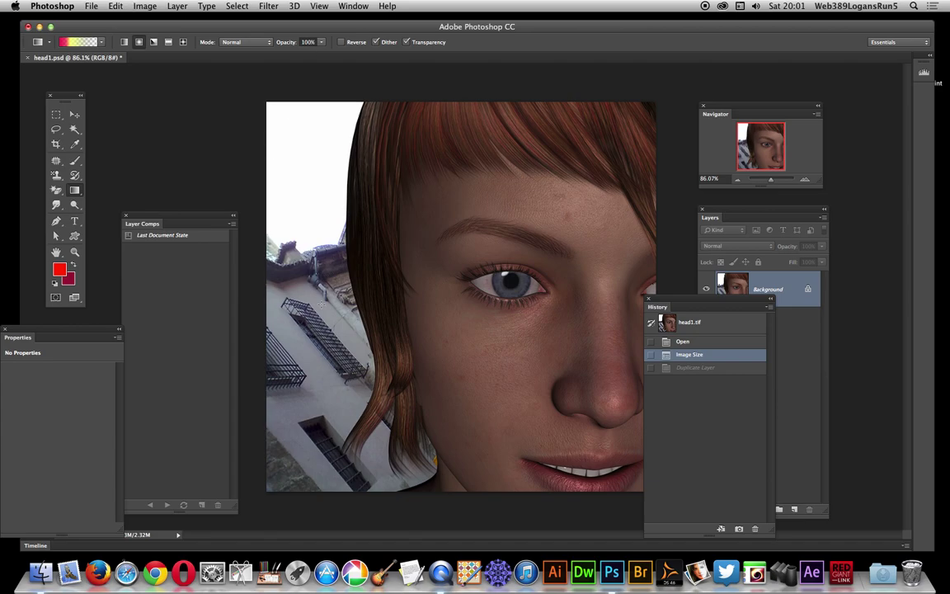
# Apply Oil Paint to the portrait with its default settings.
pyautogui.click(267, 5)
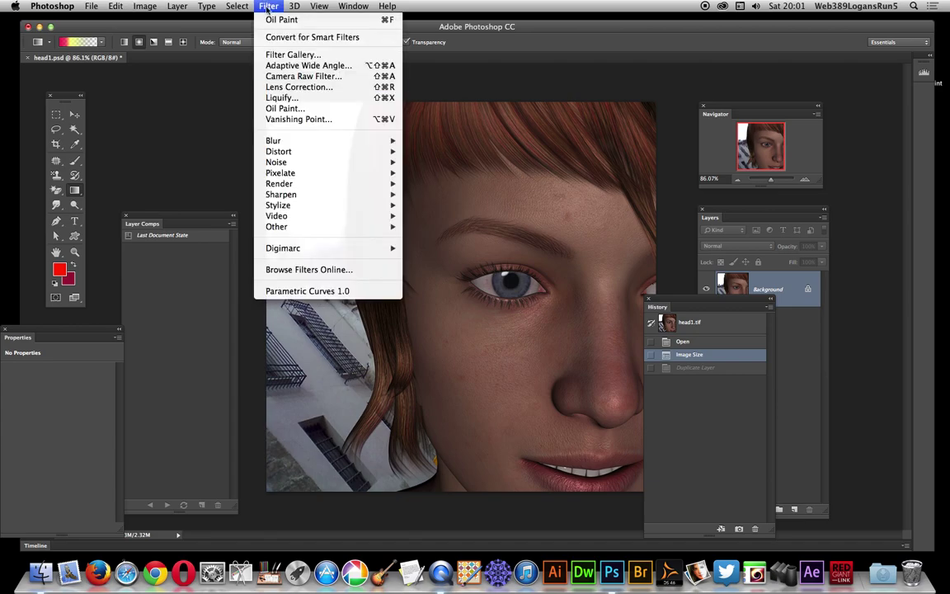
pyautogui.click(268, 112)
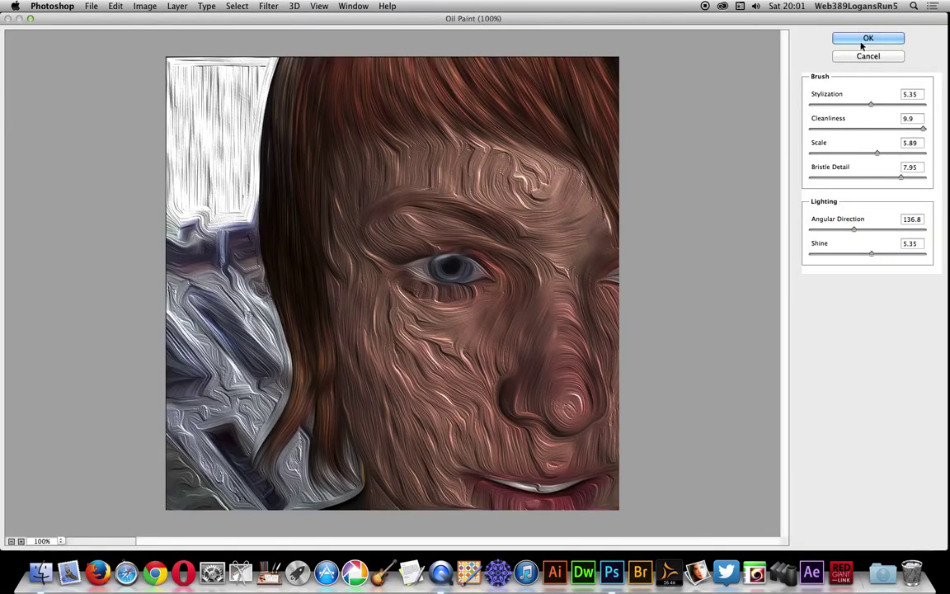
pyautogui.click(867, 39)
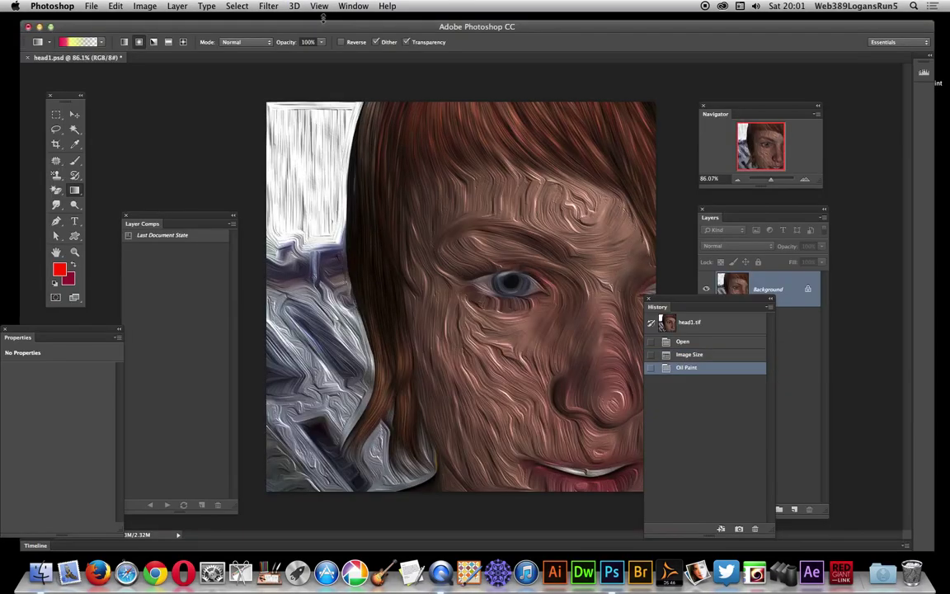
# Apply Oil Paint a second time with Stylization raised to 5.74.
pyautogui.click(271, 6)
pyautogui.click(295, 112)
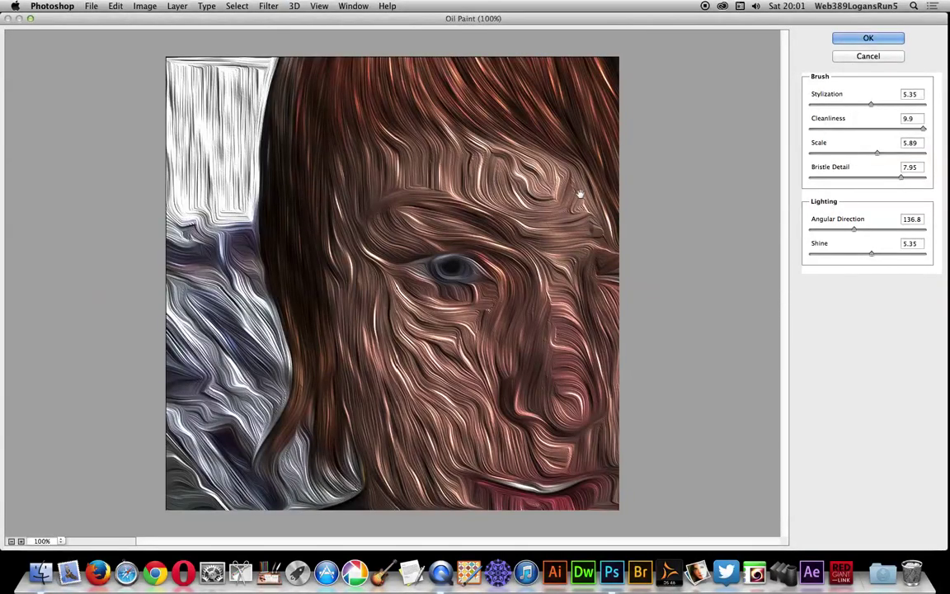
pyautogui.moveTo(872, 103); pyautogui.dragTo(876, 105)
pyautogui.click(868, 38)
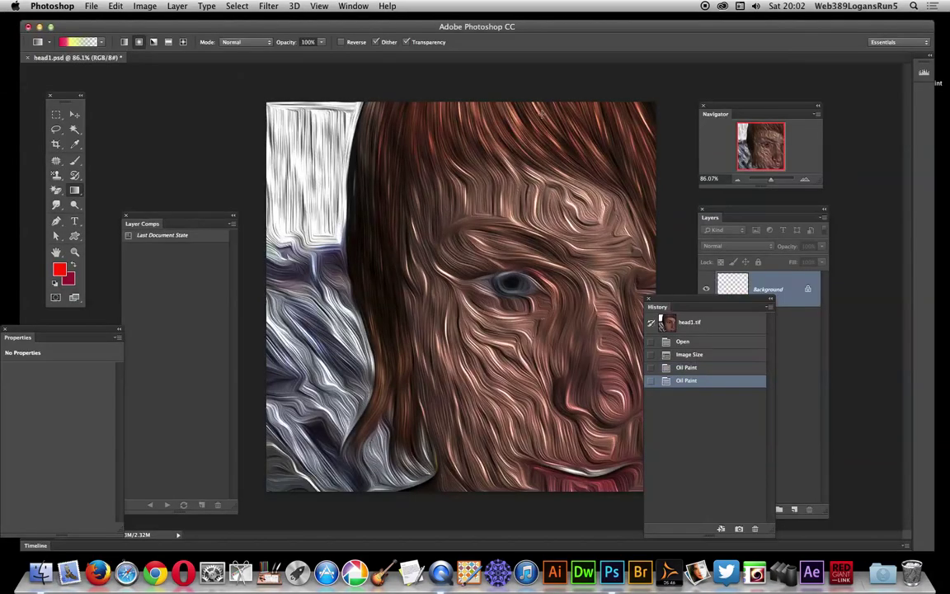
# Blur the painted portrait with a 4.0-pixel Gaussian Blur.
pyautogui.click(265, 5)
pyautogui.moveTo(318, 142)
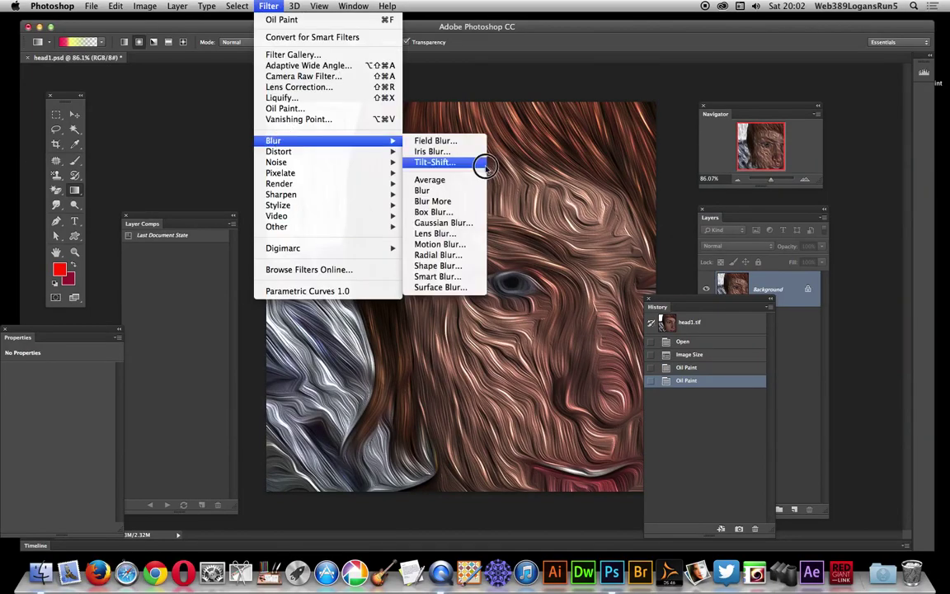
pyautogui.click(446, 222)
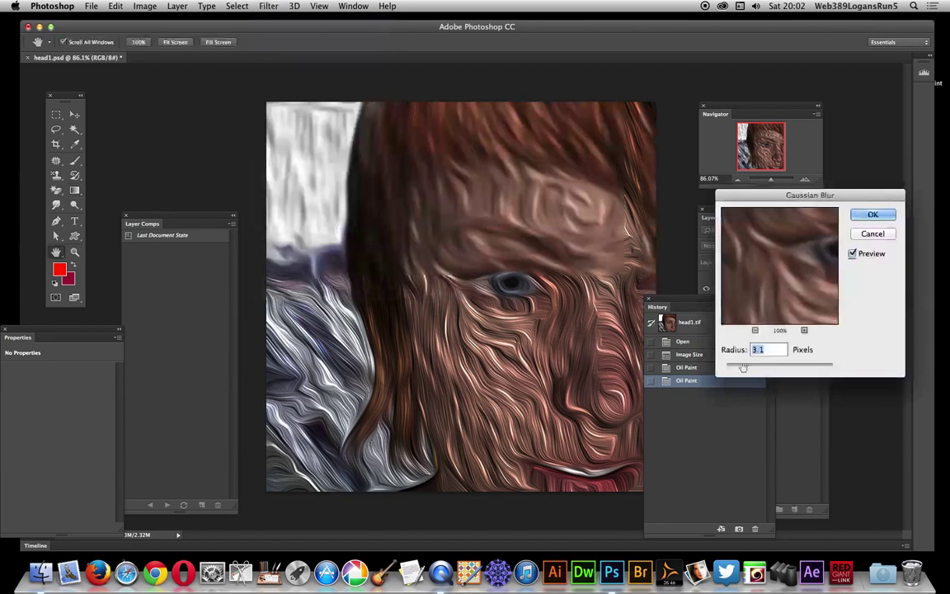
pyautogui.moveTo(743, 368); pyautogui.dragTo(749, 368)
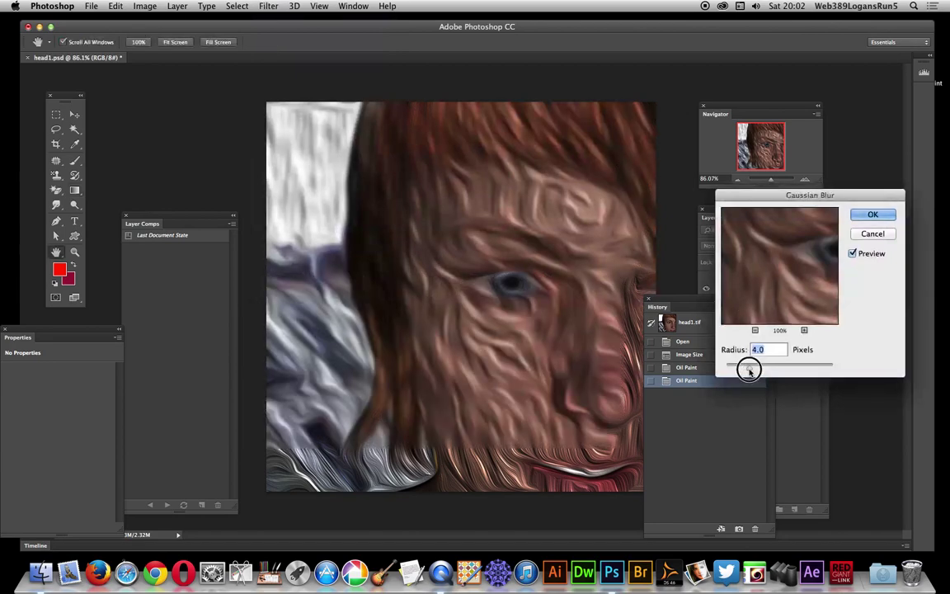
pyautogui.click(872, 216)
# Apply a third Oil Paint pass to the blurred portrait.
pyautogui.click(269, 6)
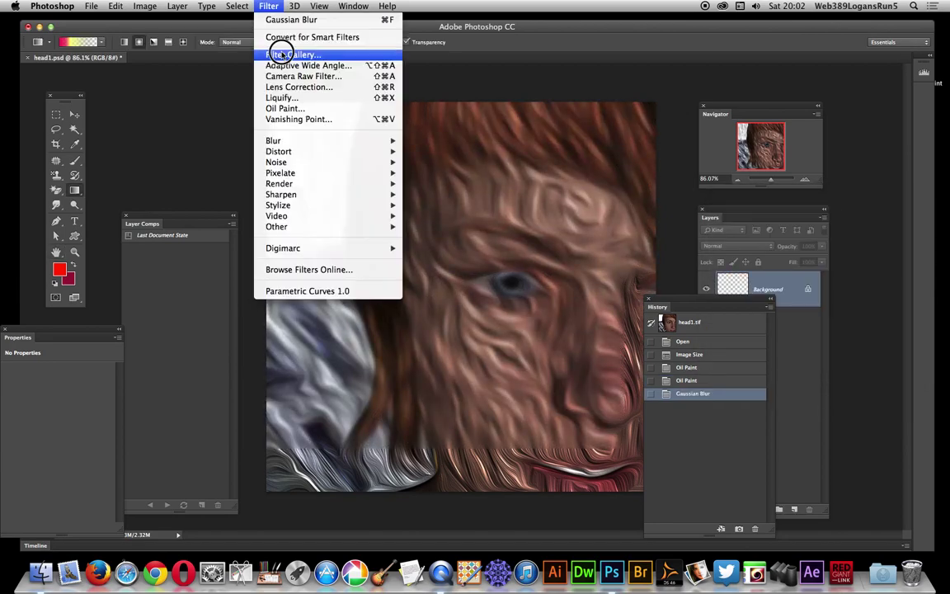
pyautogui.click(283, 106)
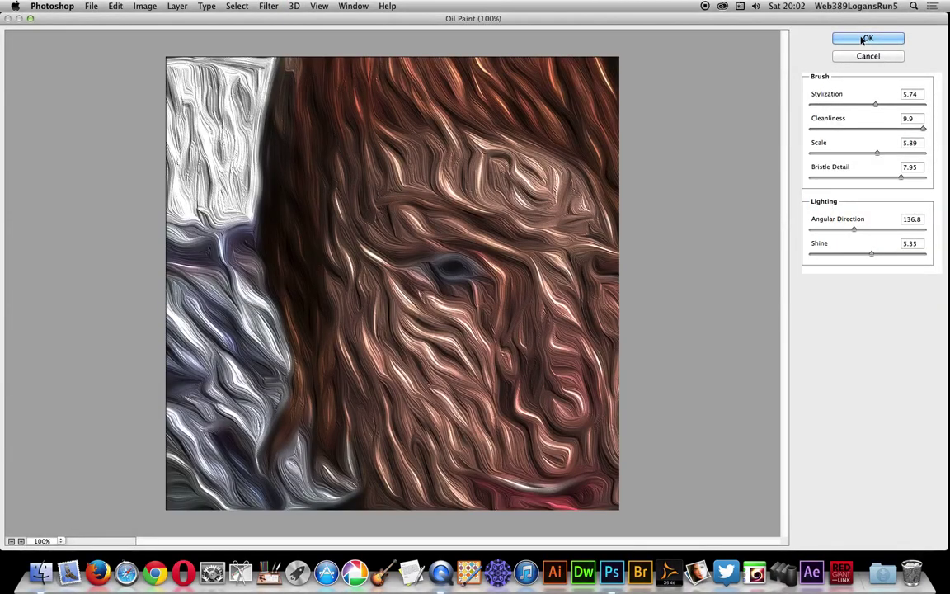
pyautogui.click(863, 40)
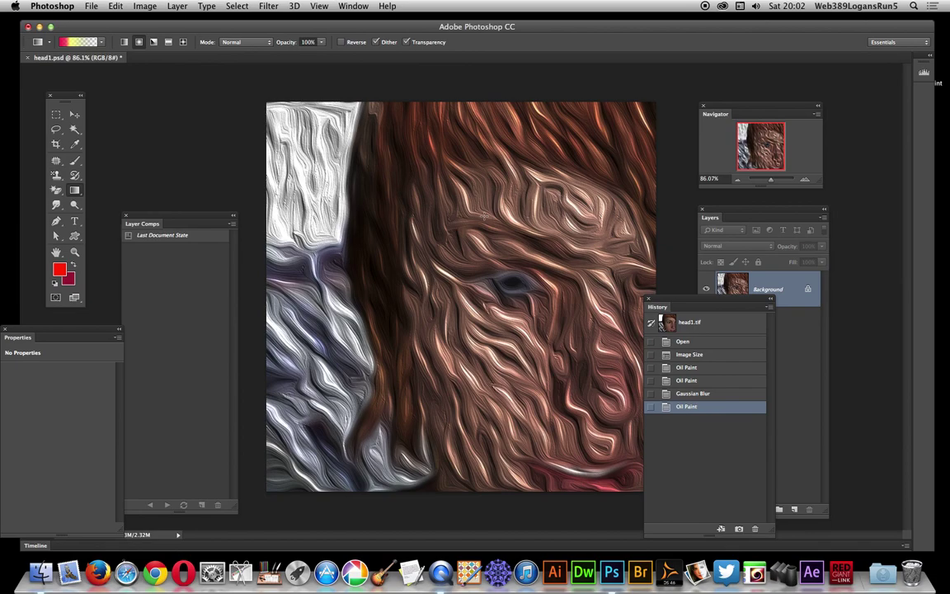
# Define the oil-painted image as a pattern named 'head1.psd'.
pyautogui.click(116, 7)
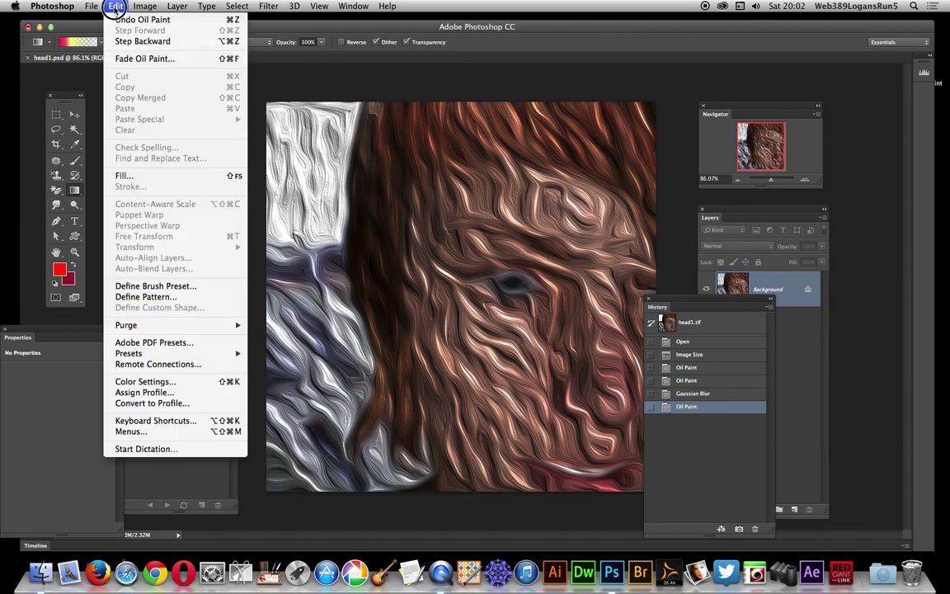
pyautogui.click(147, 297)
pyautogui.click(546, 235)
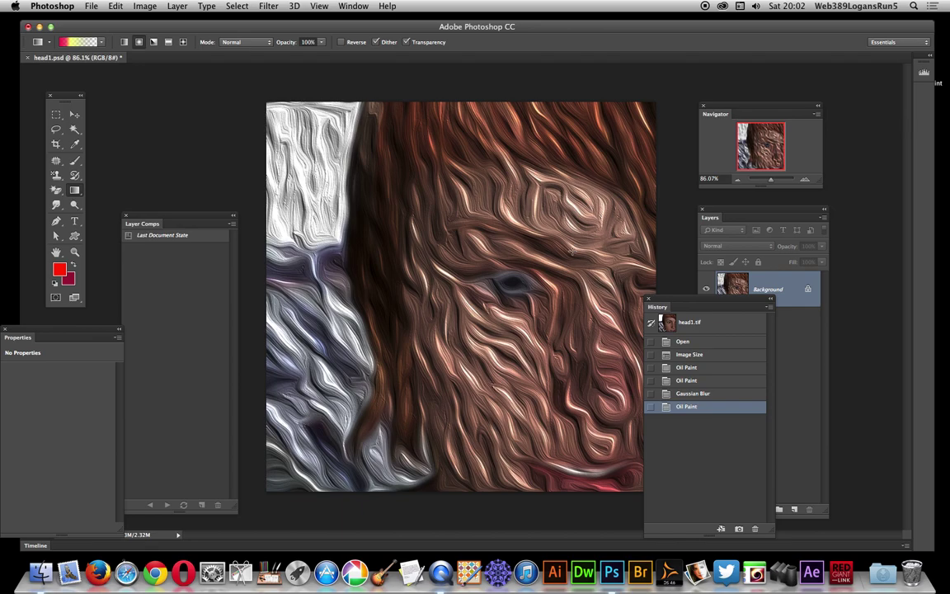
# Revert to the original portrait via History and duplicate it as Background copy.
pyautogui.click(684, 357)
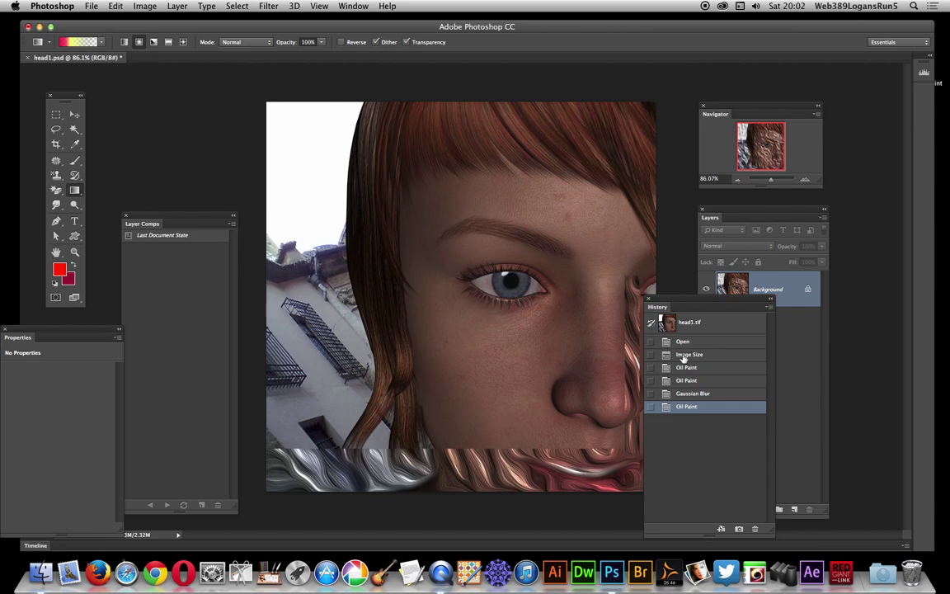
pyautogui.click(180, 6)
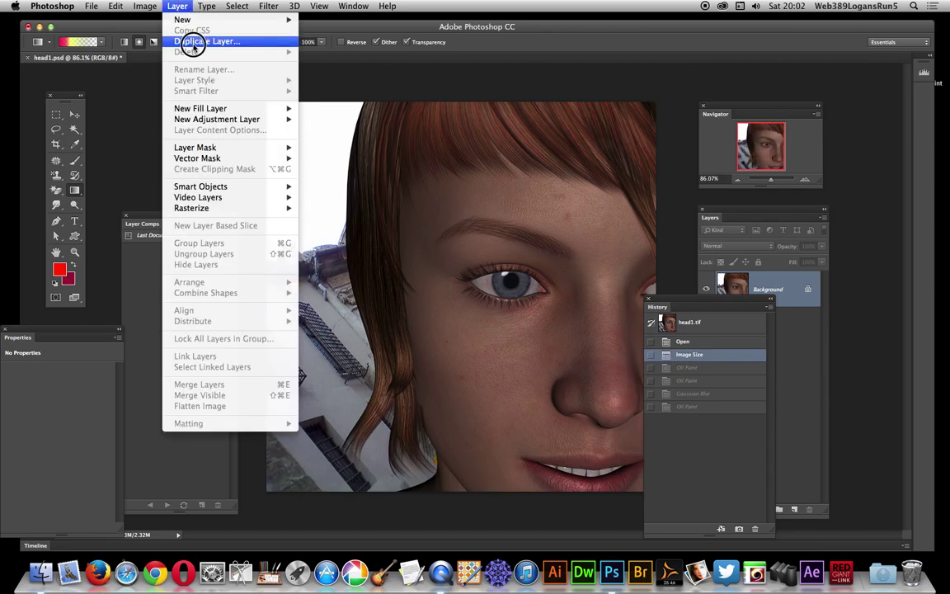
pyautogui.click(196, 40)
pyautogui.click(589, 238)
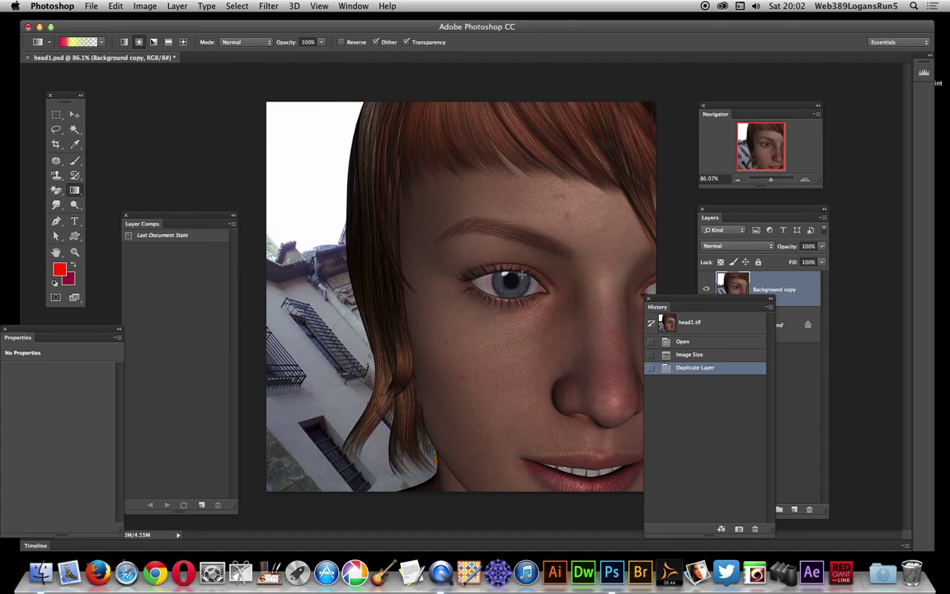
# Add Bevel & Emboss with Texture using the oil-painted portrait pattern.
pyautogui.click(177, 6)
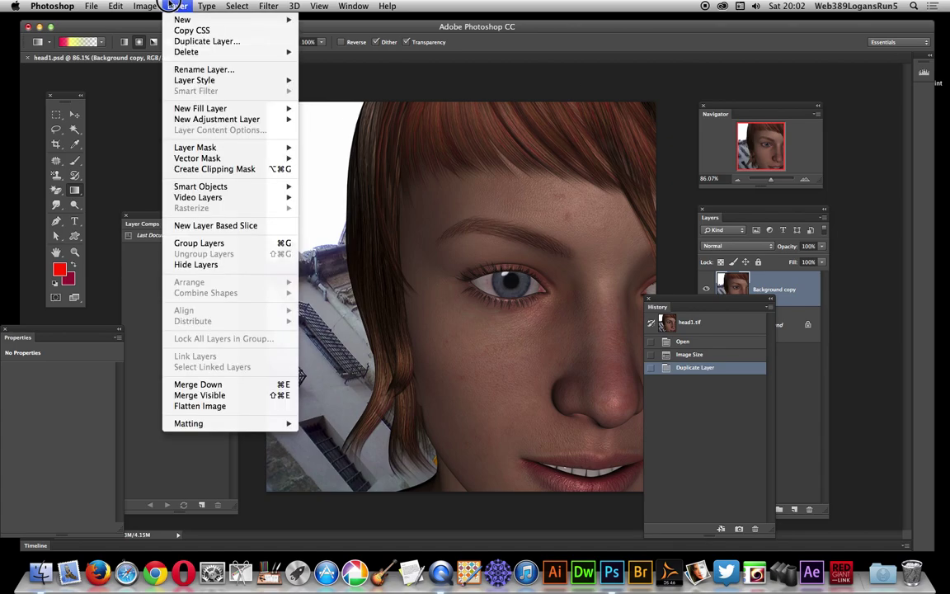
pyautogui.moveTo(240, 83)
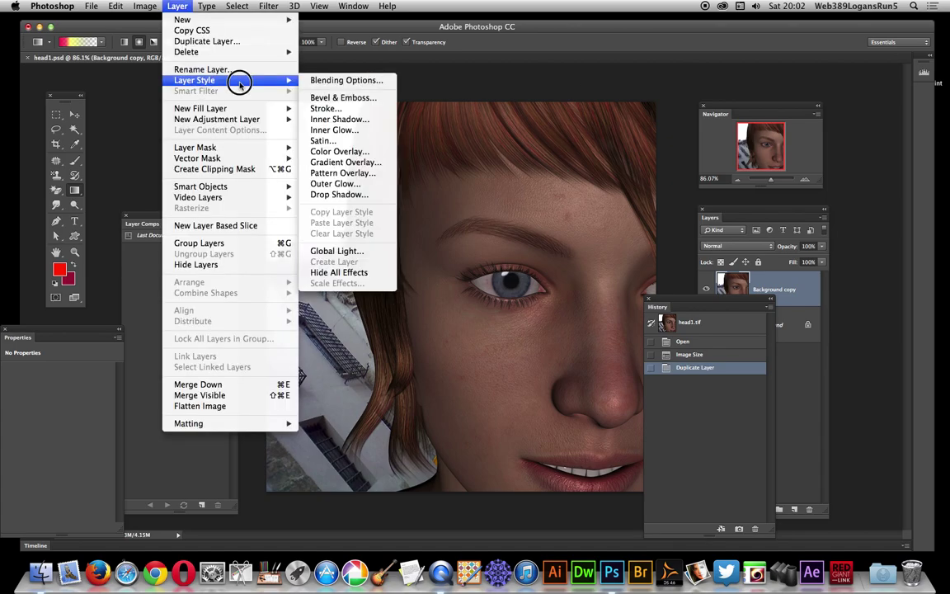
pyautogui.click(333, 99)
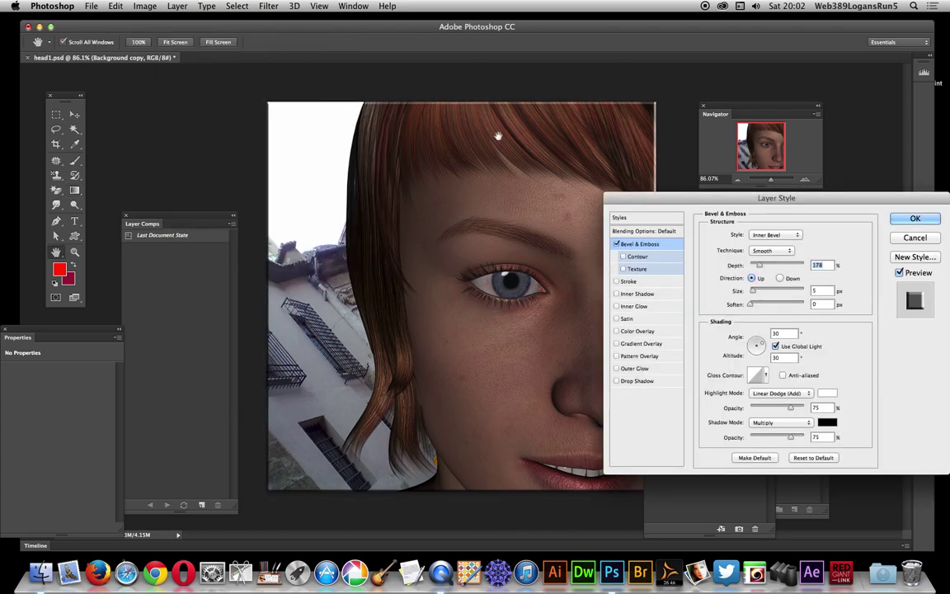
pyautogui.click(644, 270)
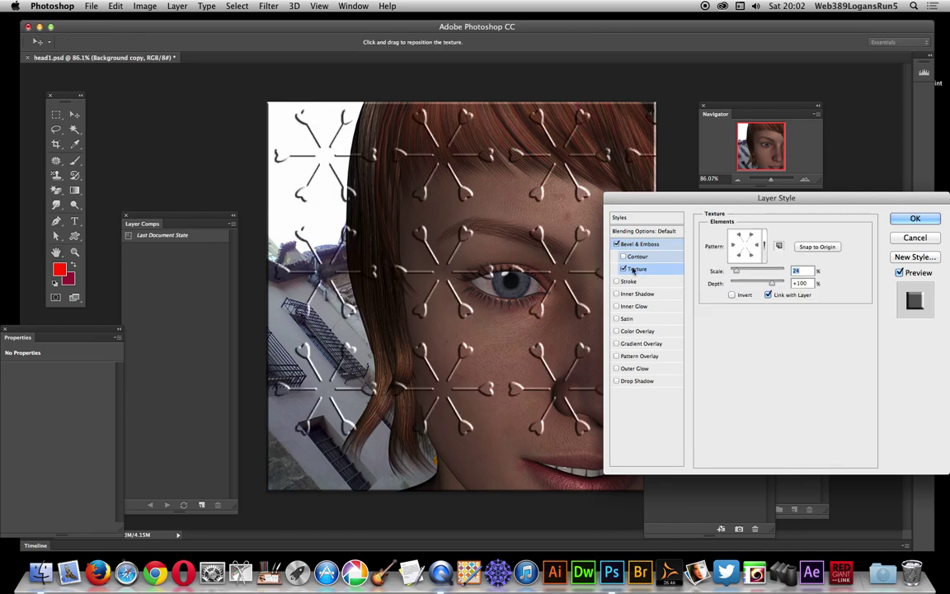
pyautogui.click(759, 249)
pyautogui.click(760, 476)
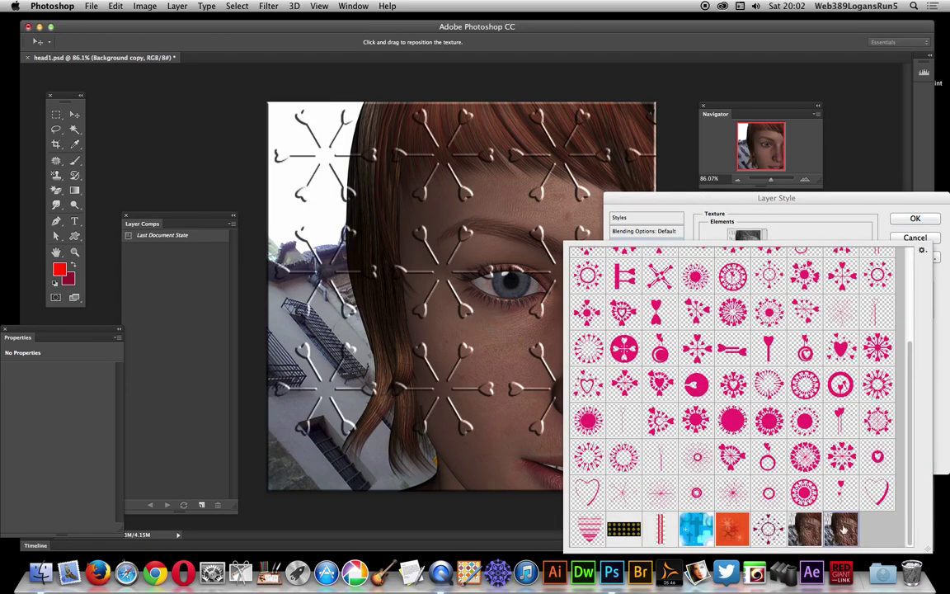
pyautogui.press('Return')
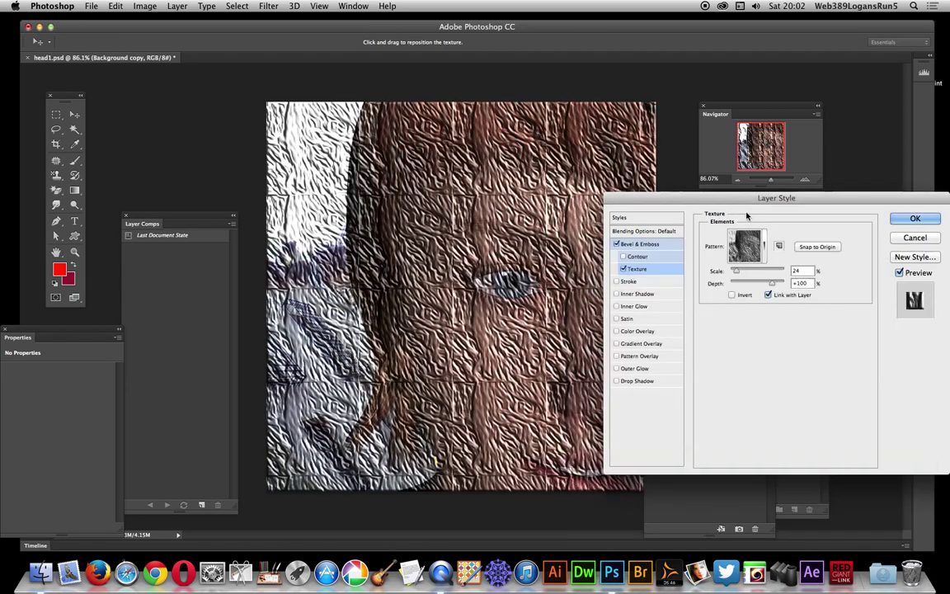
# Set texture Scale to 100% and Depth to +26, leaving Invert off.
pyautogui.click(797, 270)
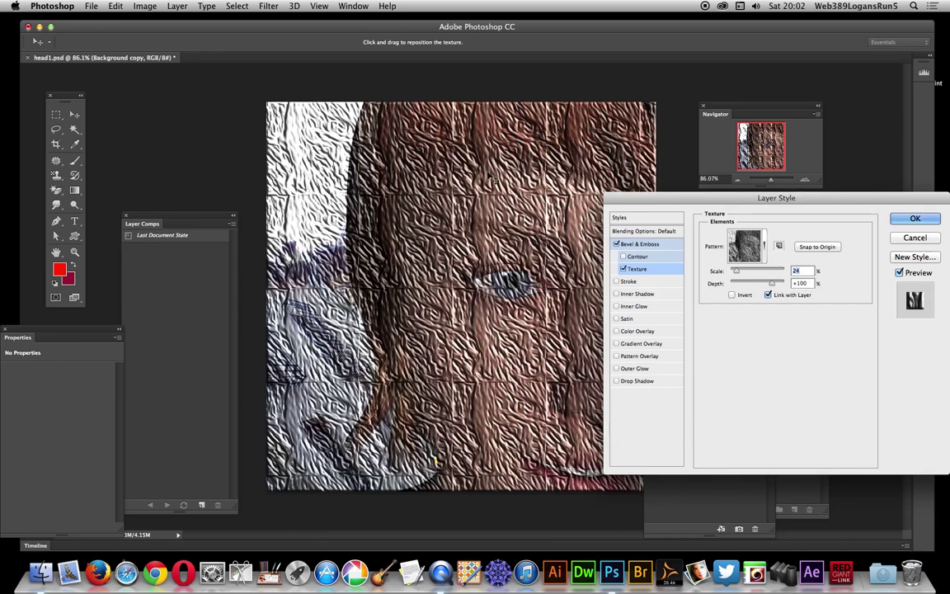
pyautogui.write('100')
pyautogui.press('Tab')
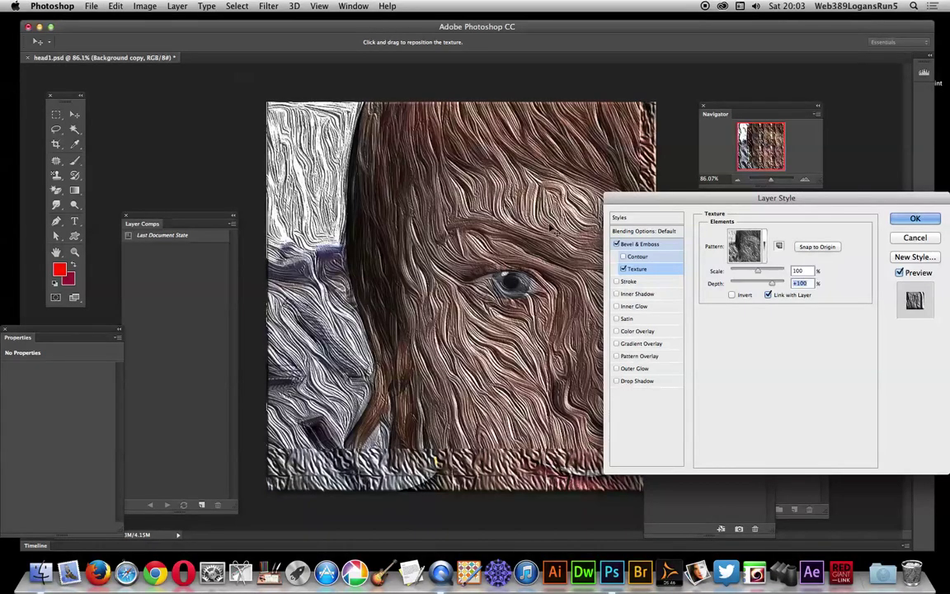
pyautogui.click(808, 284)
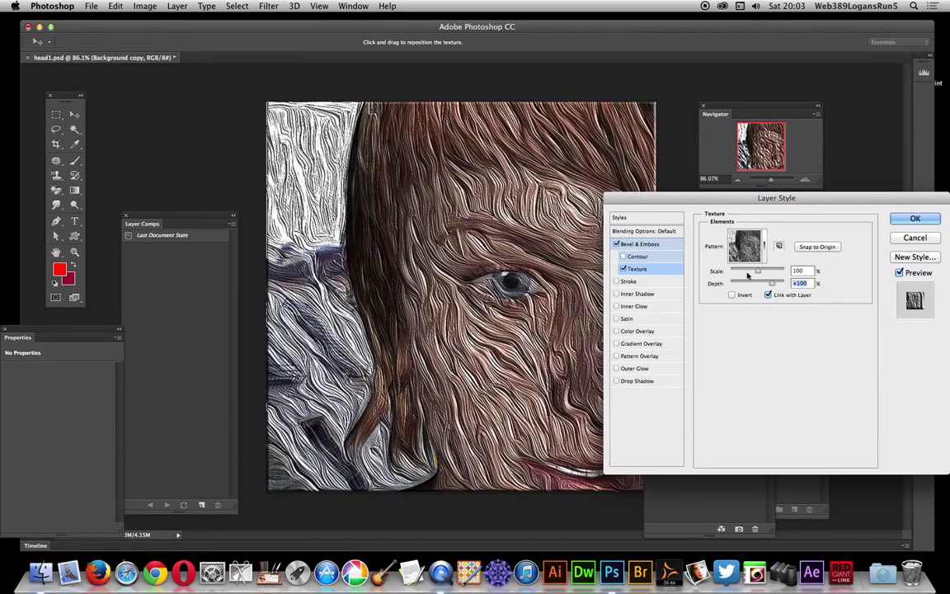
pyautogui.write('20')
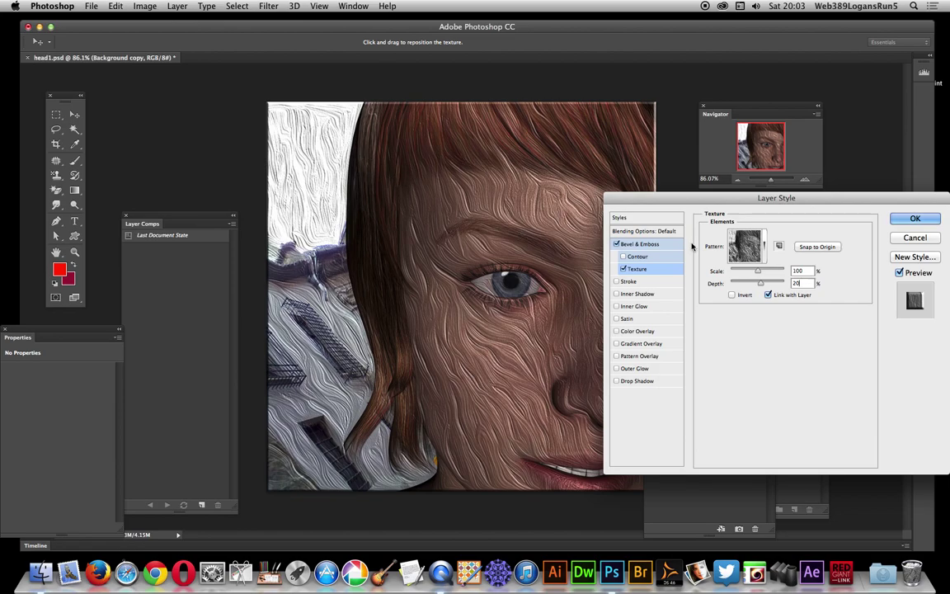
pyautogui.click(732, 295)
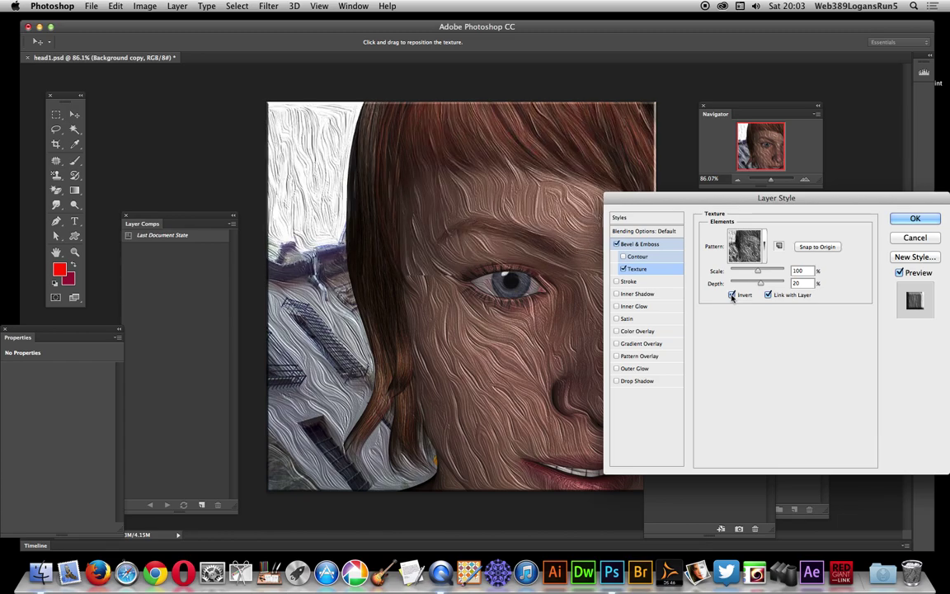
pyautogui.click(732, 295)
pyautogui.moveTo(759, 283); pyautogui.dragTo(763, 284)
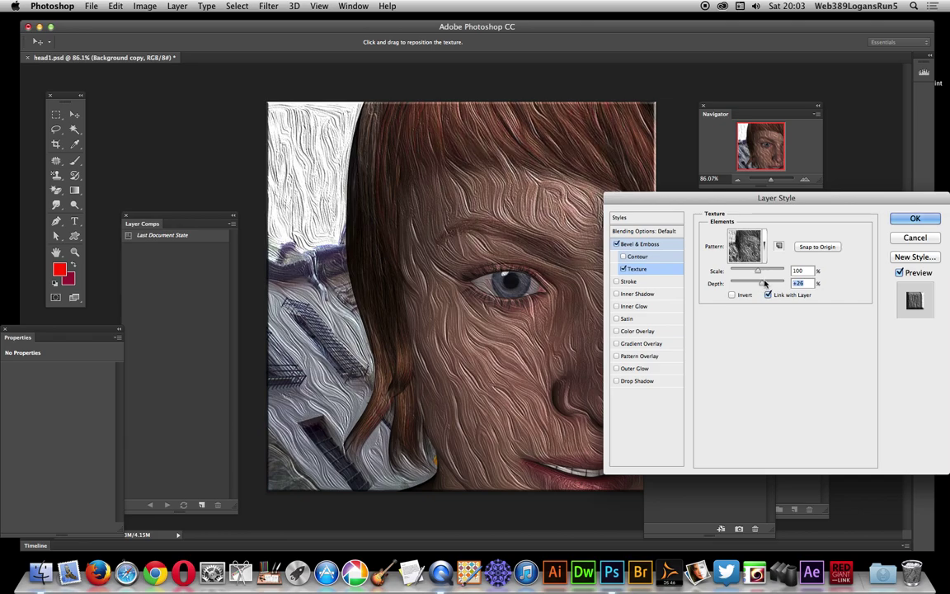
# Enable Pattern Overlay using the oil-painted portrait pattern instead of pink hearts.
pyautogui.click(639, 357)
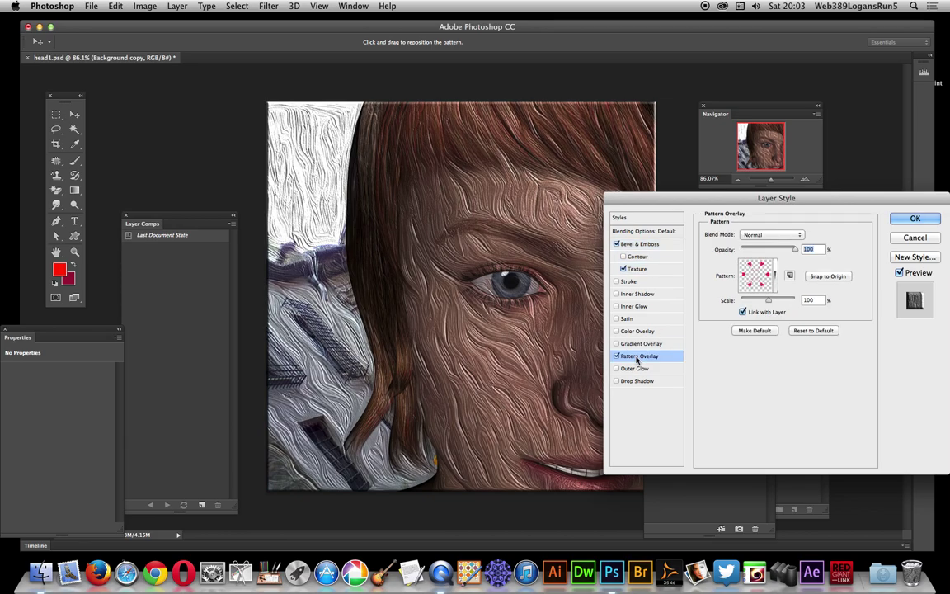
pyautogui.click(777, 289)
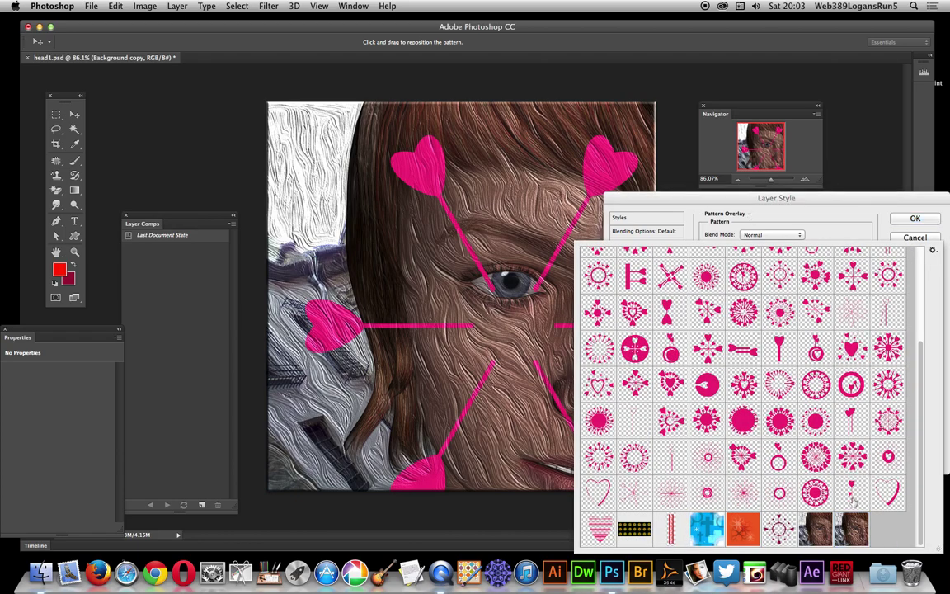
pyautogui.click(855, 529)
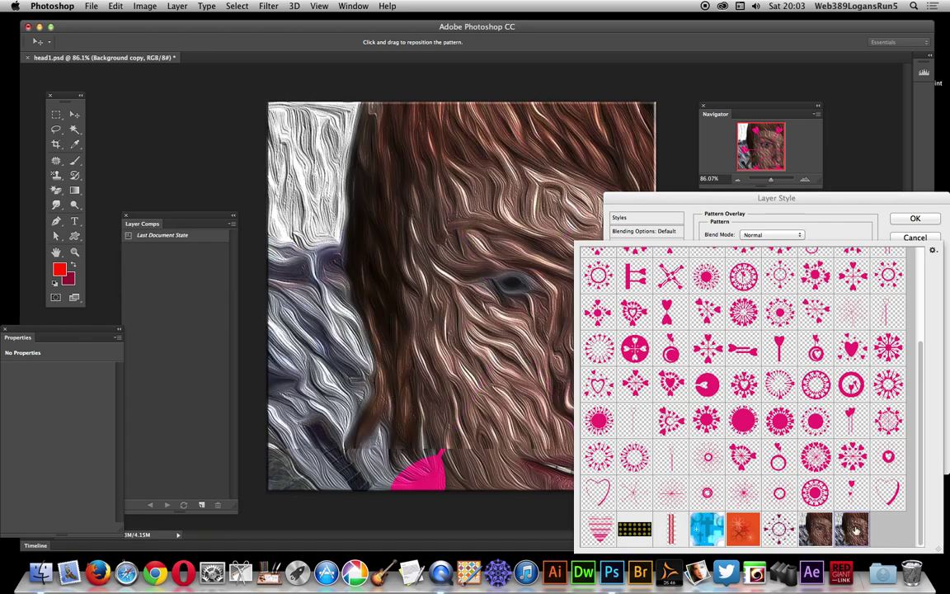
pyautogui.click(759, 201)
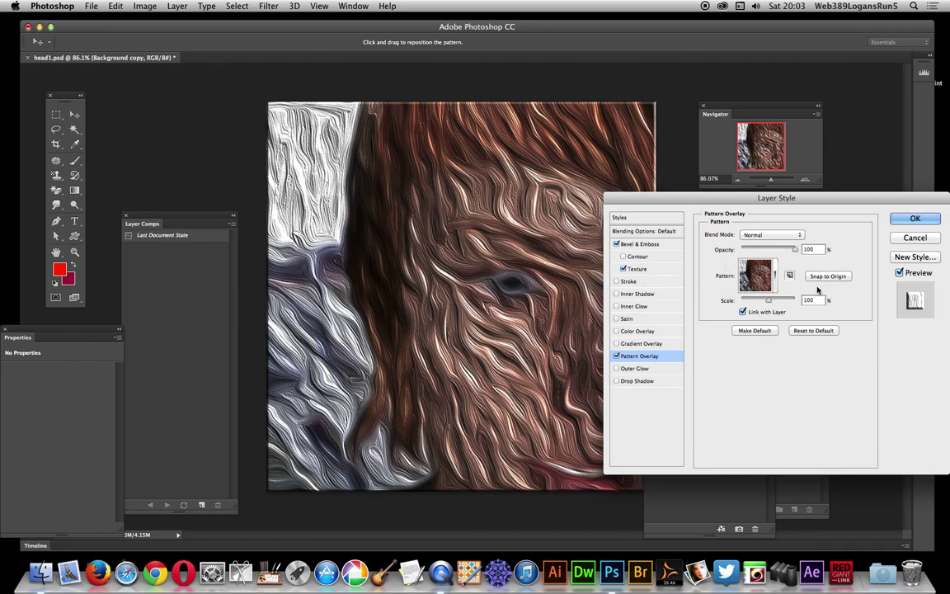
# Preview the overlay in Darken, Multiply, Color Burn, Linear Burn and Darker Color modes.
pyautogui.click(762, 236)
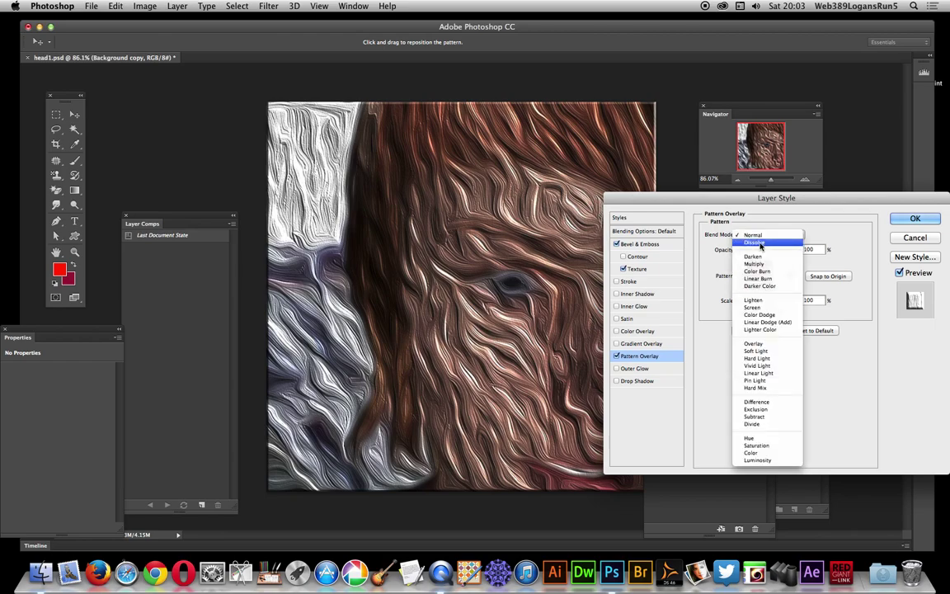
pyautogui.click(762, 257)
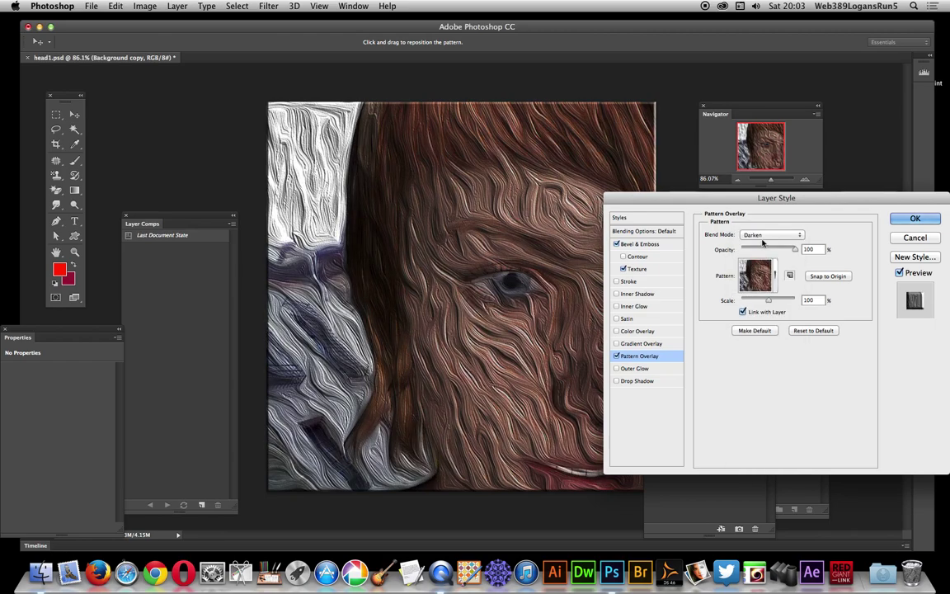
pyautogui.click(763, 240)
pyautogui.click(764, 245)
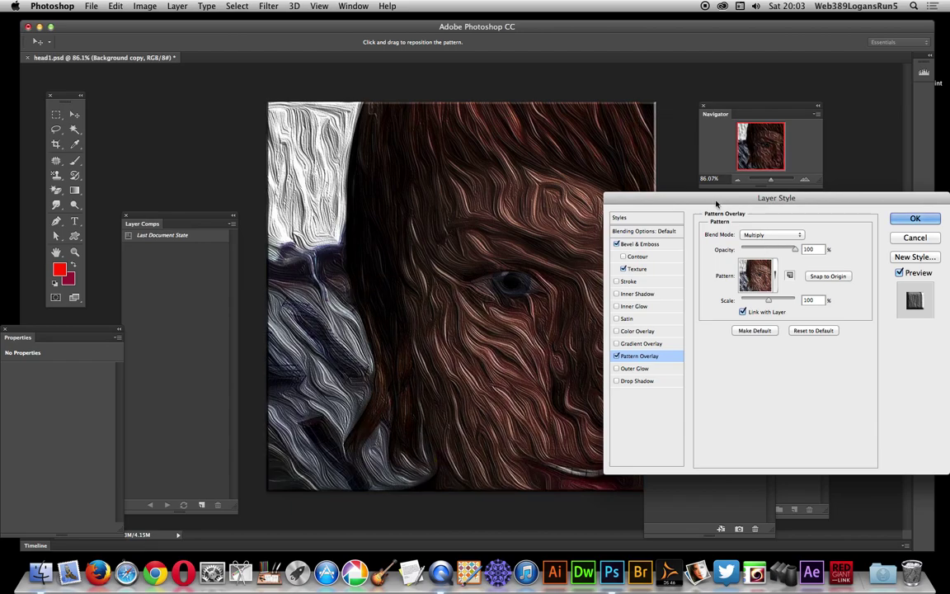
pyautogui.moveTo(716, 203); pyautogui.dragTo(781, 200)
pyautogui.click(820, 234)
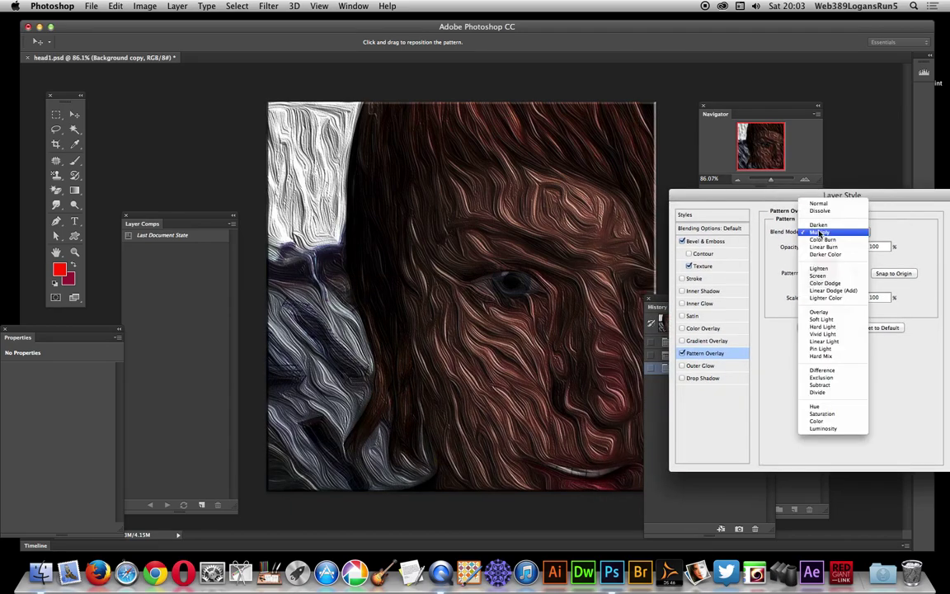
pyautogui.click(822, 240)
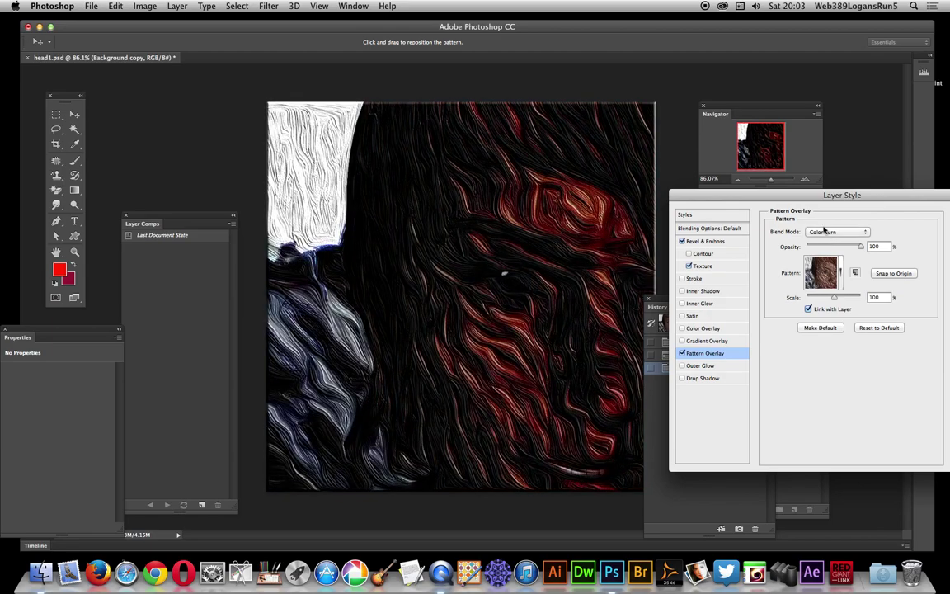
pyautogui.click(824, 232)
pyautogui.click(824, 238)
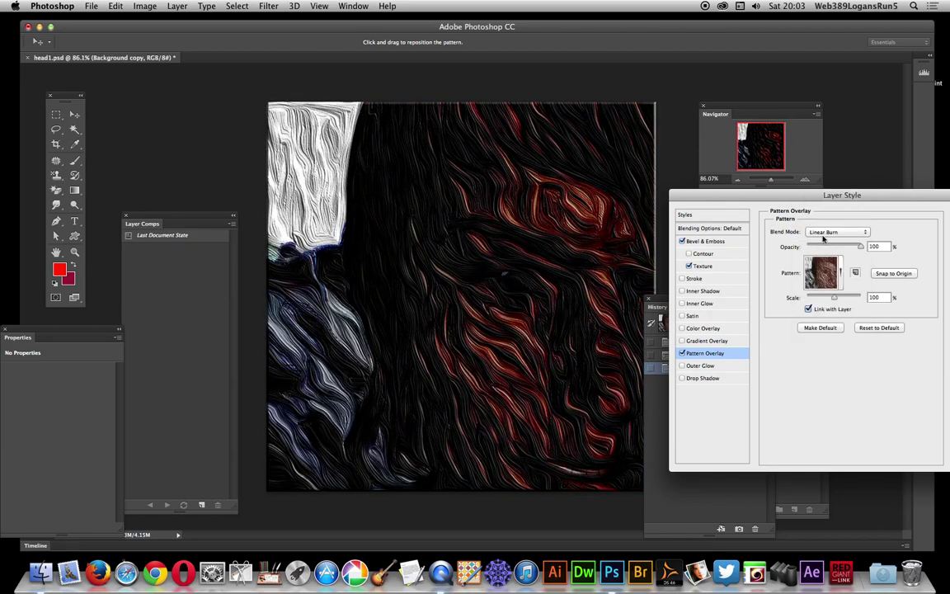
pyautogui.click(827, 233)
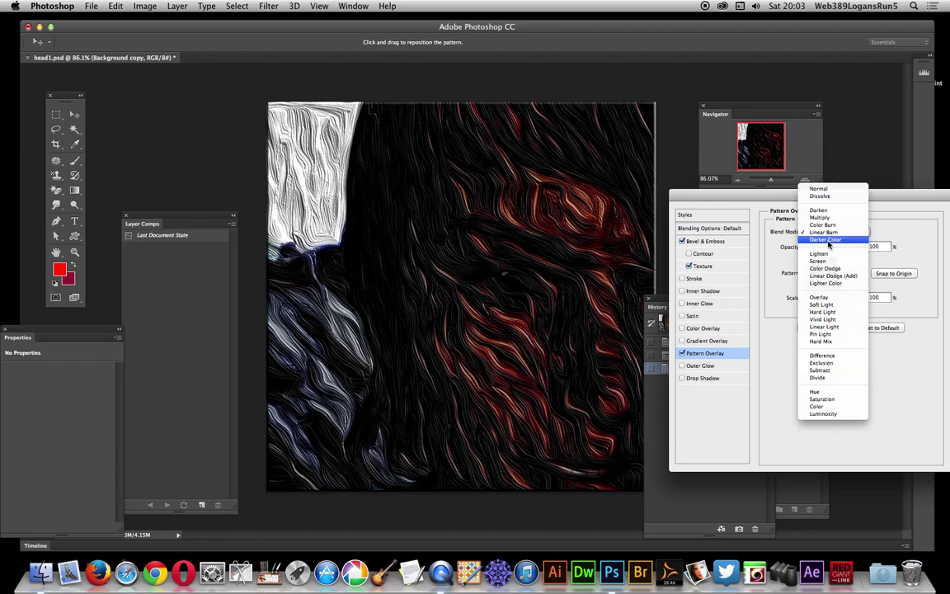
pyautogui.click(862, 239)
# Try Lighten, Screen, Color Dodge, Overlay, Soft Light, Hard Light, then settle on Vivid Light.
pyautogui.click(837, 232)
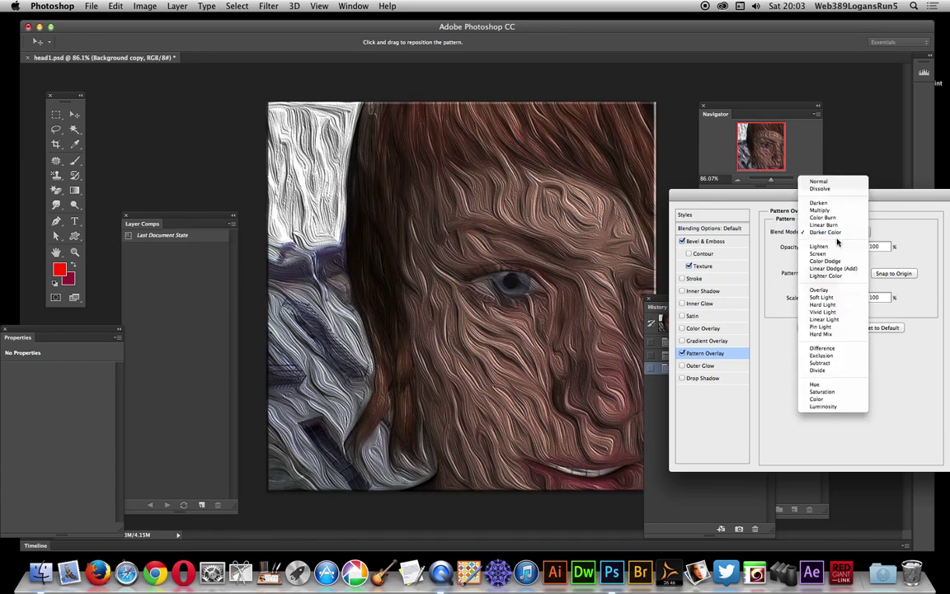
pyautogui.click(754, 228)
pyautogui.click(835, 234)
pyautogui.click(829, 247)
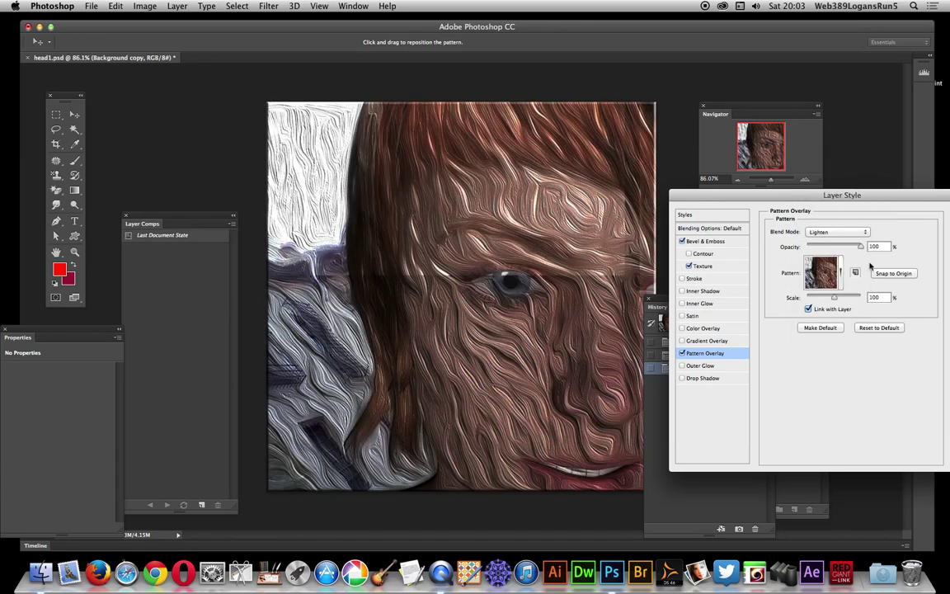
pyautogui.click(838, 233)
pyautogui.click(833, 239)
pyautogui.click(824, 233)
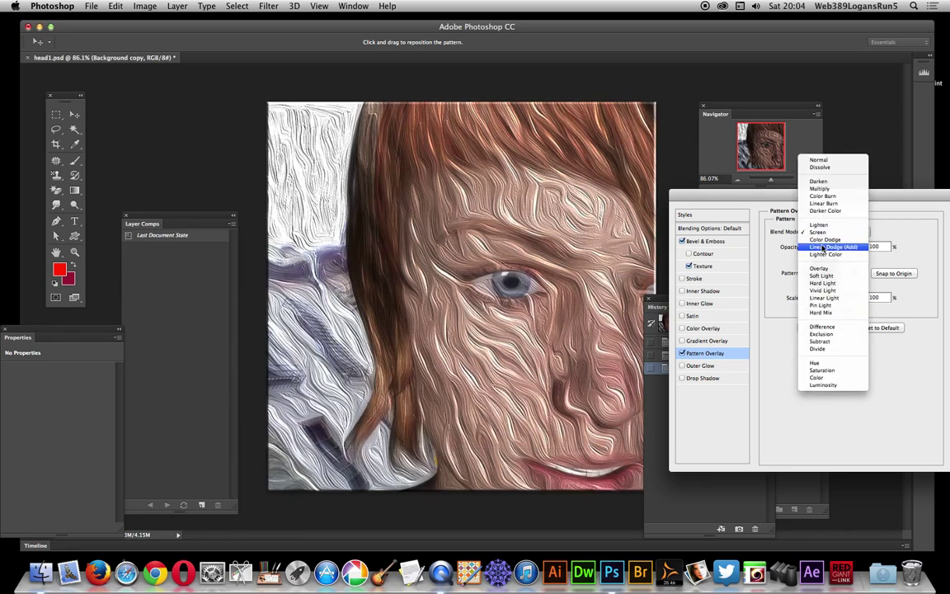
pyautogui.click(824, 245)
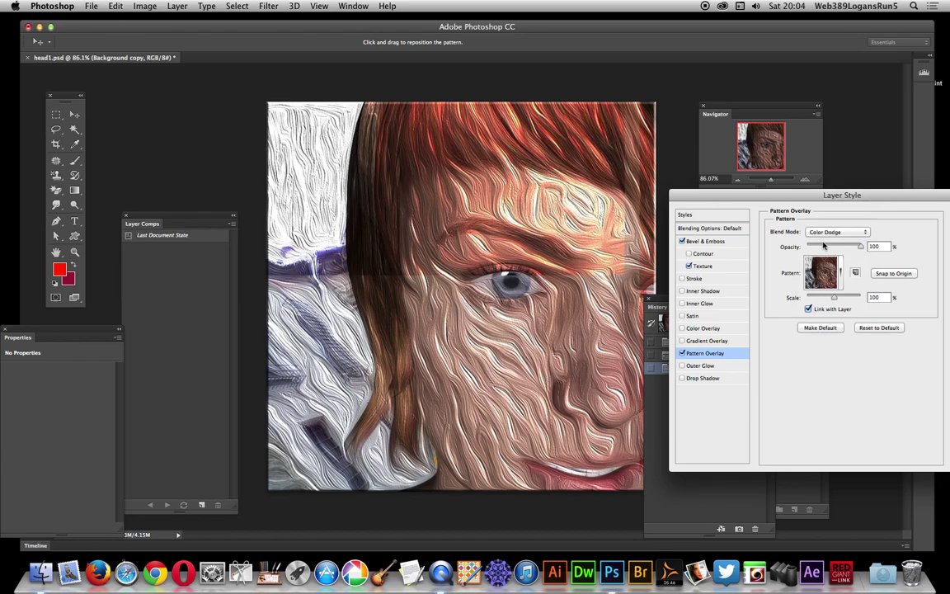
pyautogui.click(825, 233)
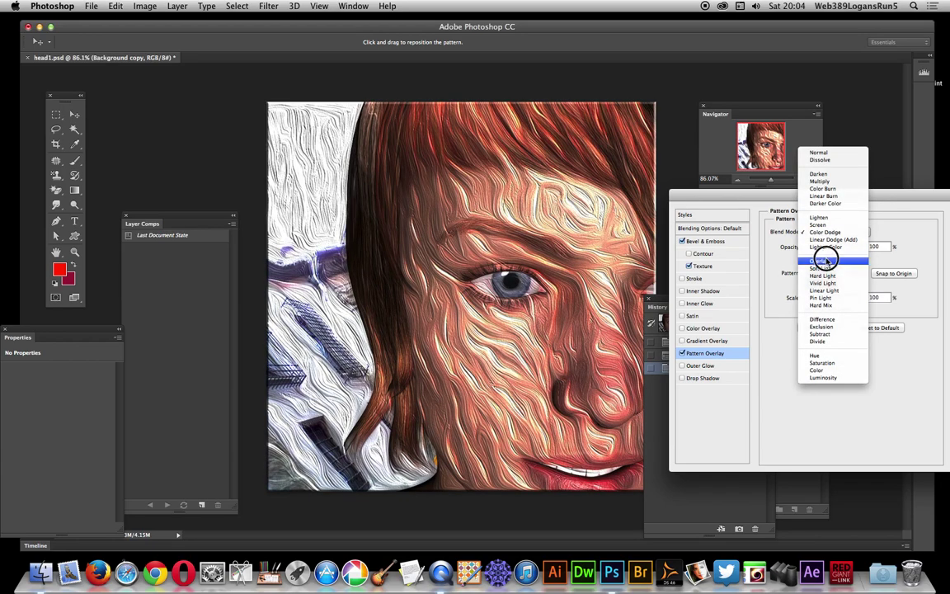
pyautogui.click(825, 260)
pyautogui.click(824, 233)
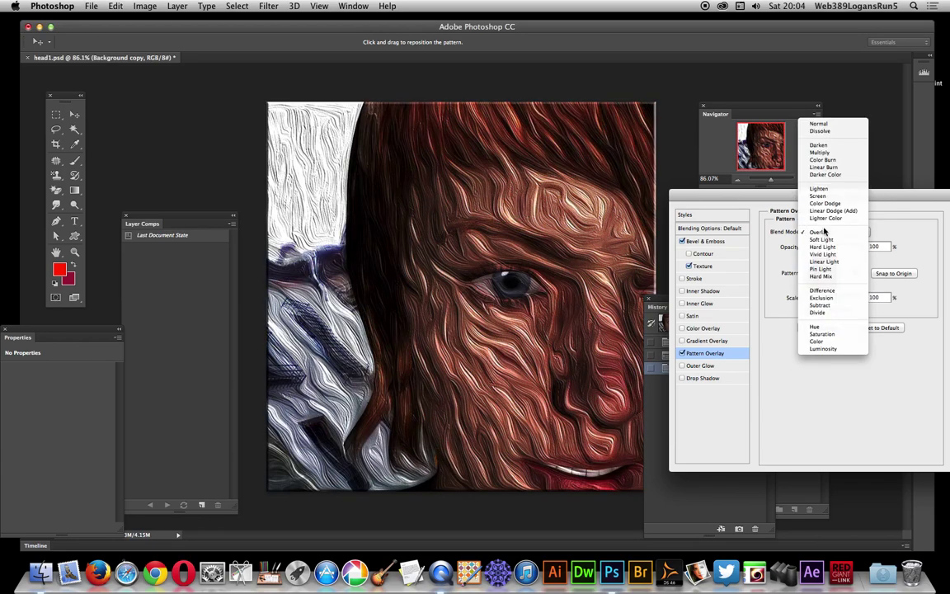
pyautogui.click(822, 240)
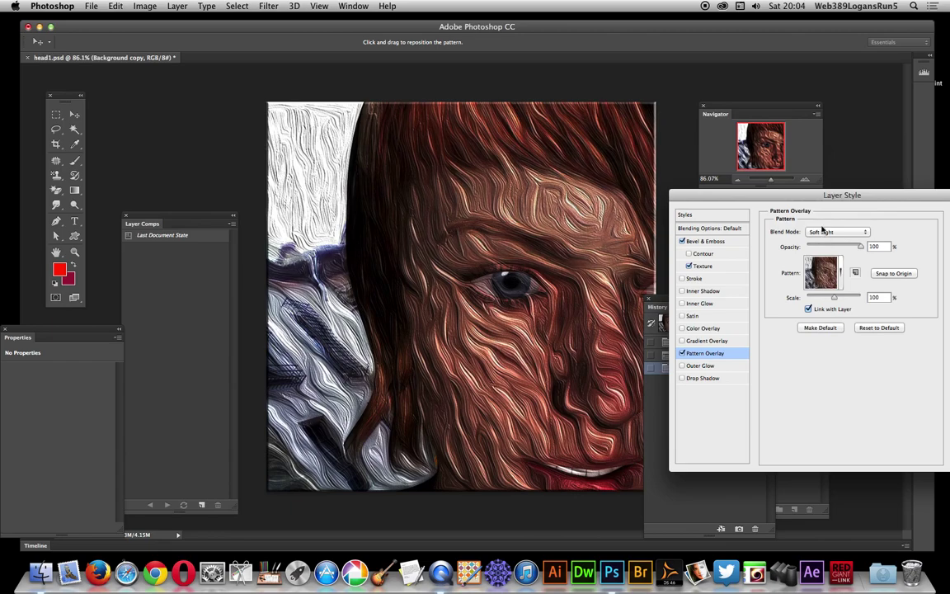
pyautogui.click(824, 231)
pyautogui.click(824, 240)
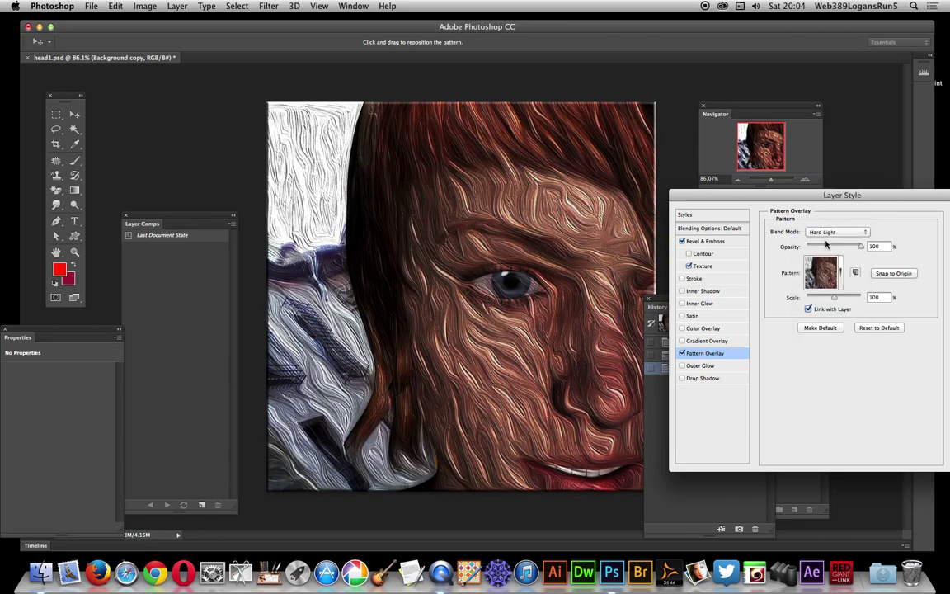
pyautogui.click(825, 234)
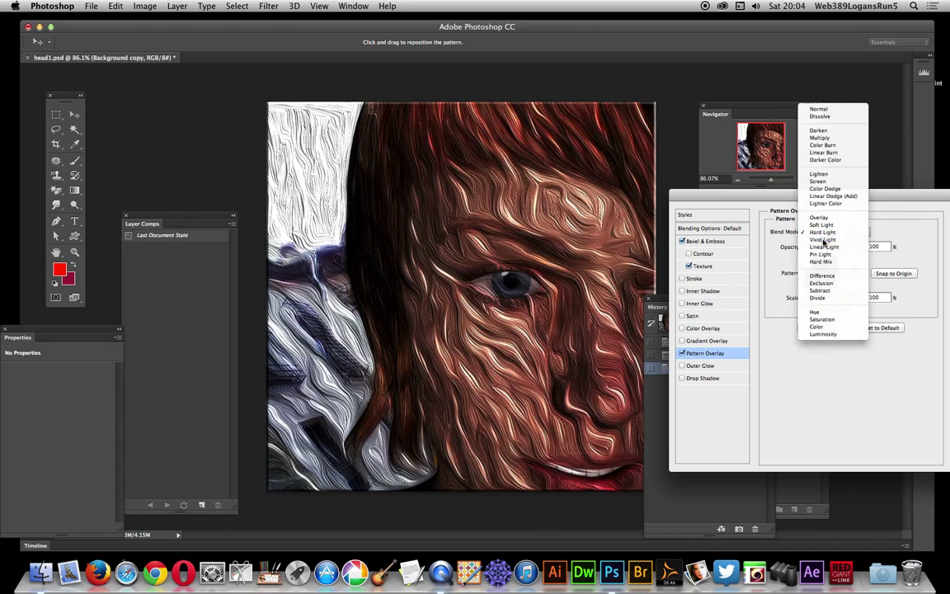
pyautogui.click(823, 239)
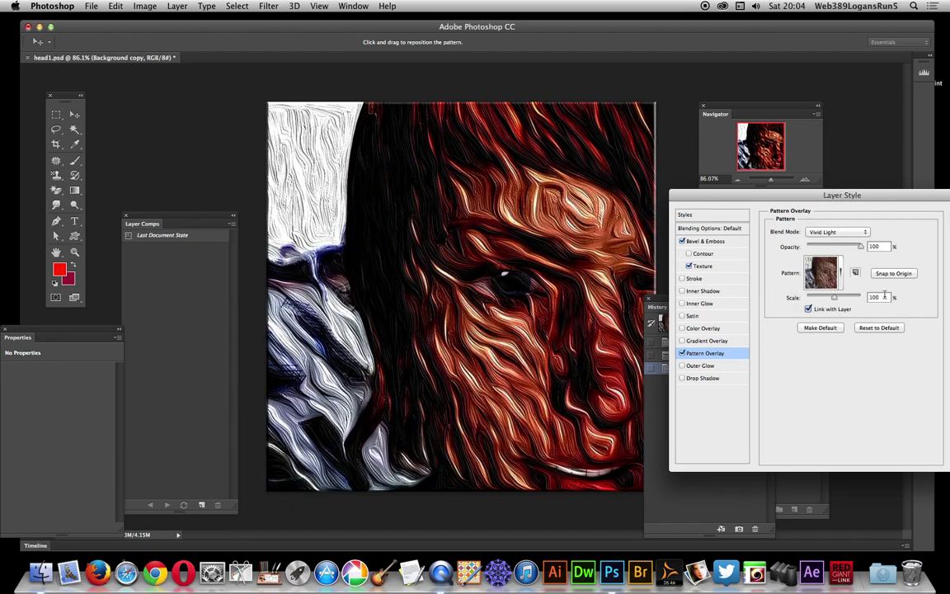
# Confirm the Bevel & Emboss and Vivid Light Pattern Overlay layer style.
pyautogui.moveTo(797, 196); pyautogui.dragTo(601, 196)
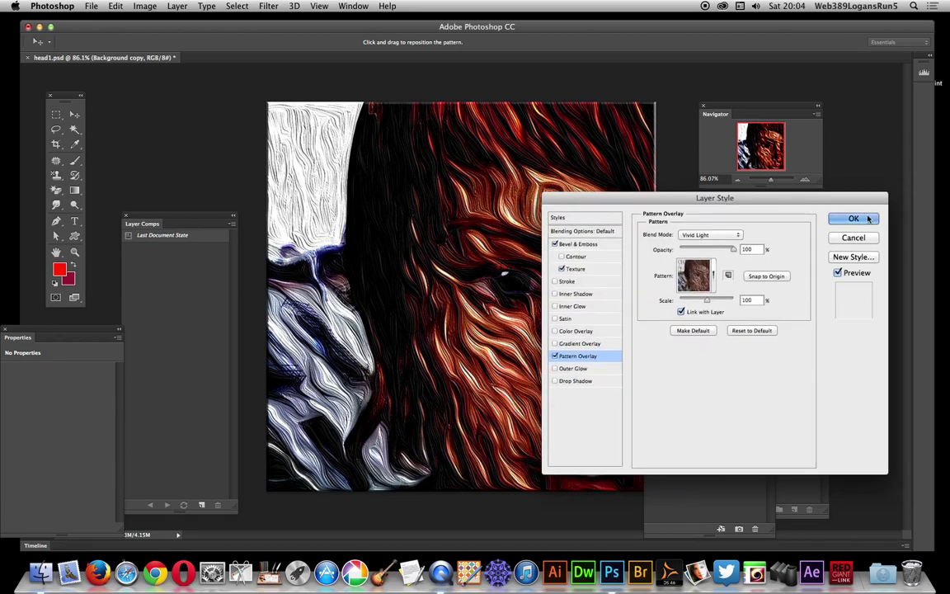
pyautogui.click(910, 216)
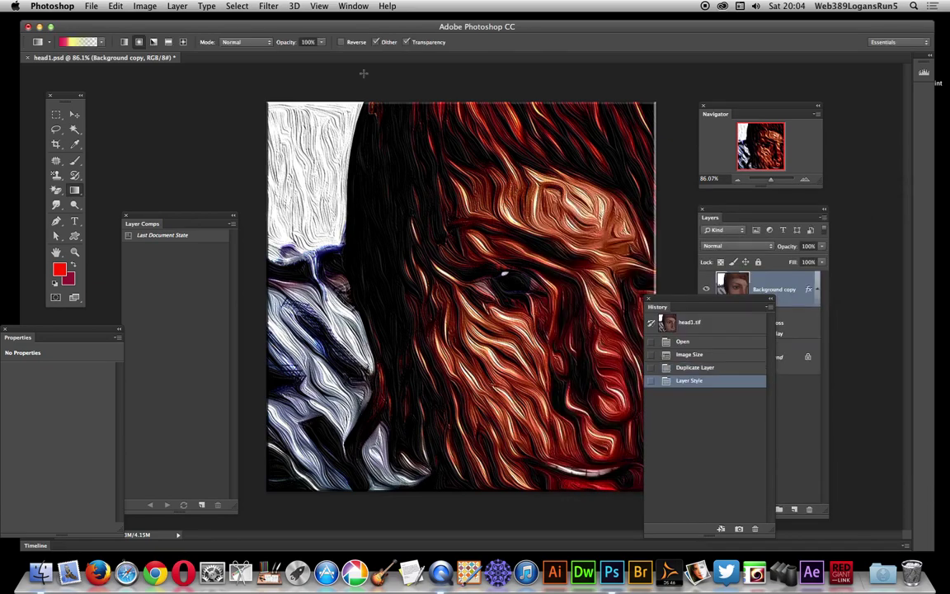